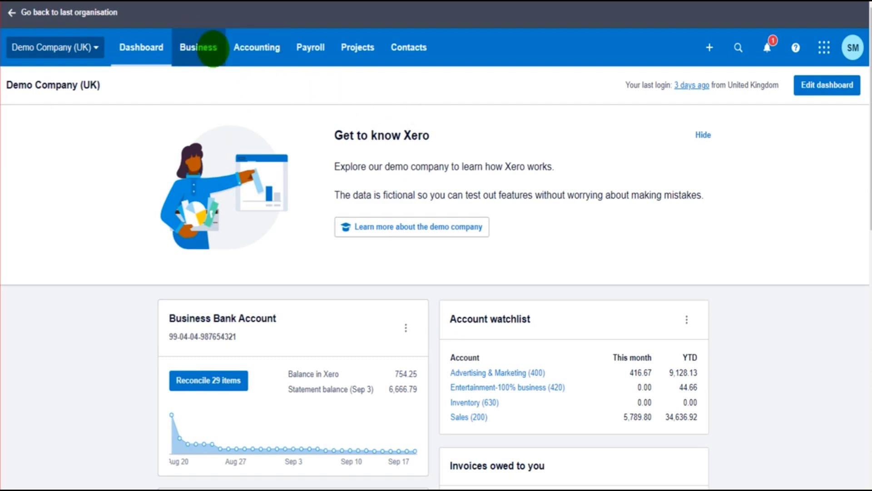
Open Business > Expense Claims and scroll through your own claims, 743.90 to be paid.
click(202, 47)
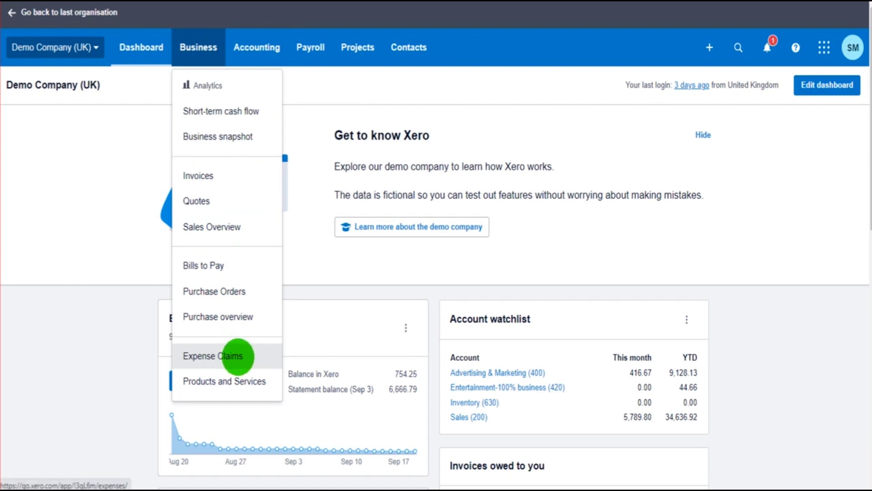
click(238, 356)
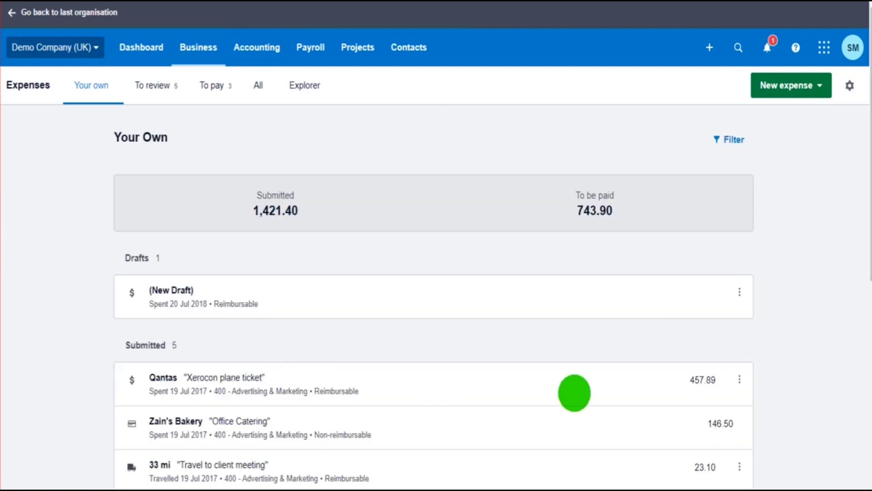
scroll(276, 276, down, 8)
scroll(340, 288, up, 8)
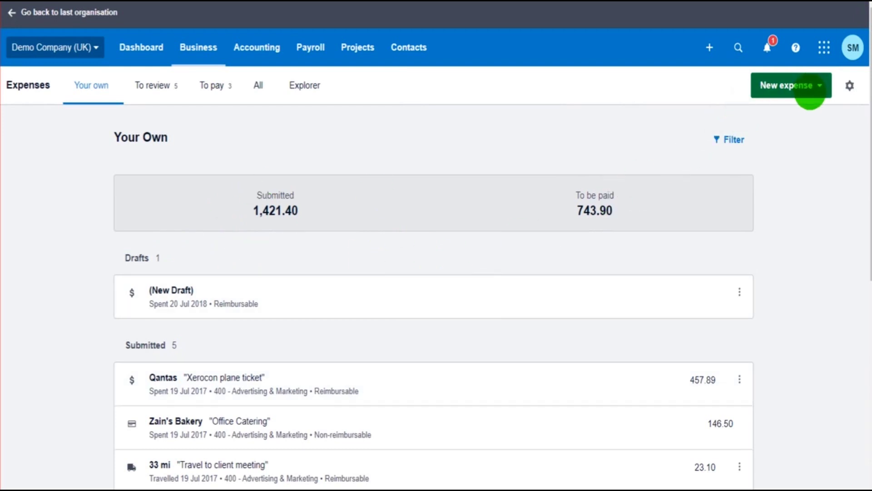
Start a new mileage claim from the New expense menu.
click(810, 91)
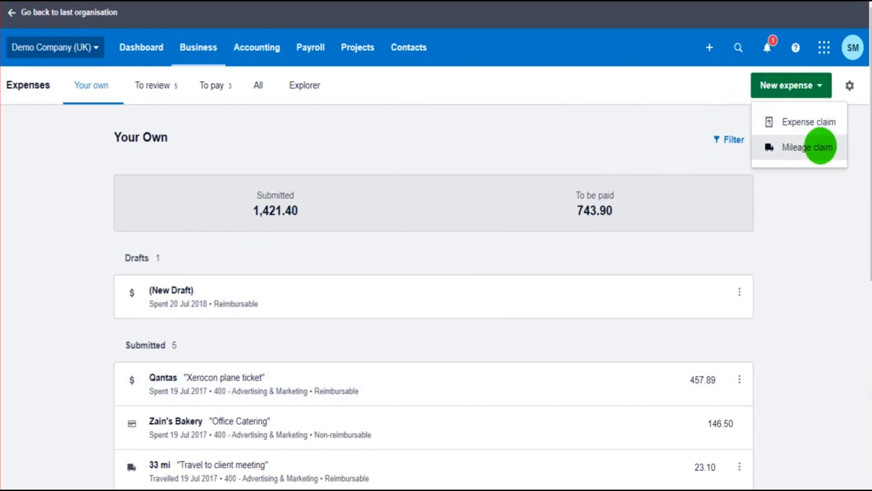
click(821, 148)
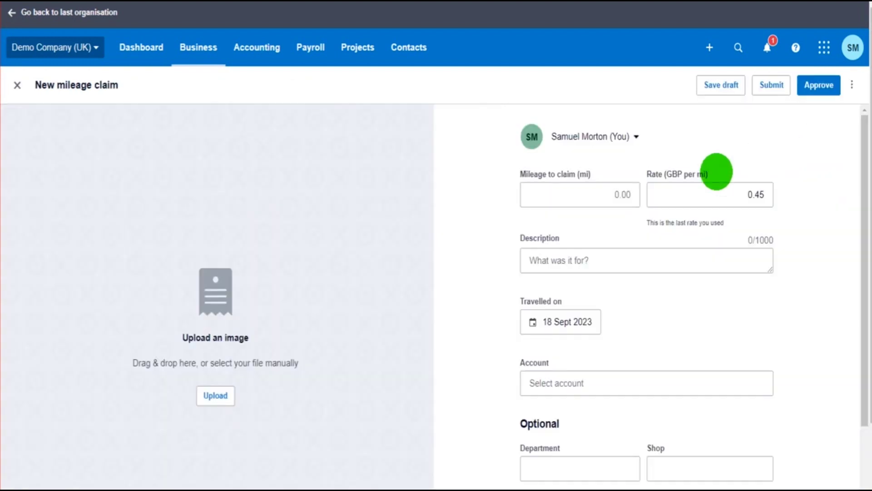
scroll(713, 348, down, 4)
scroll(713, 349, up, 4)
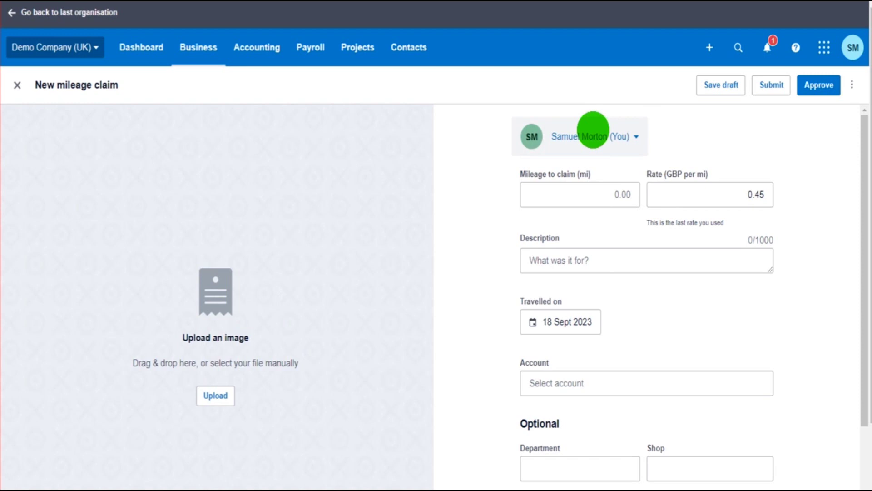
Check the employee dropdown twice, leaving the selection unchanged.
click(593, 130)
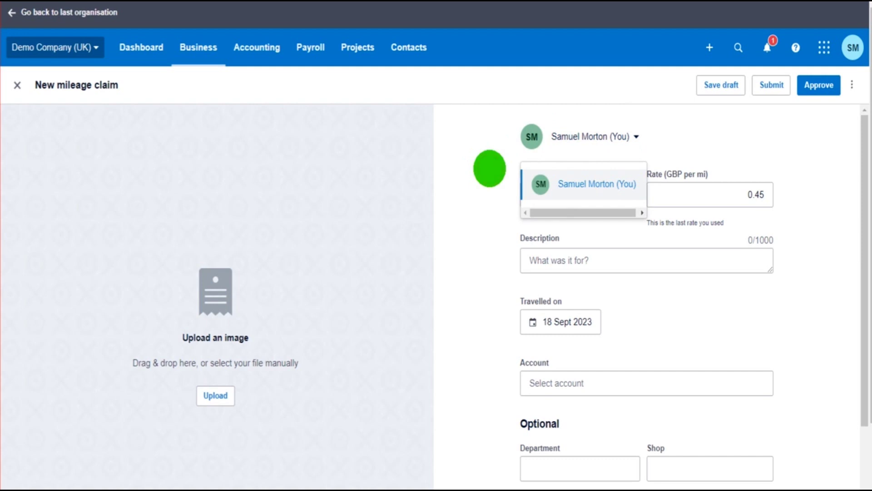
click(490, 168)
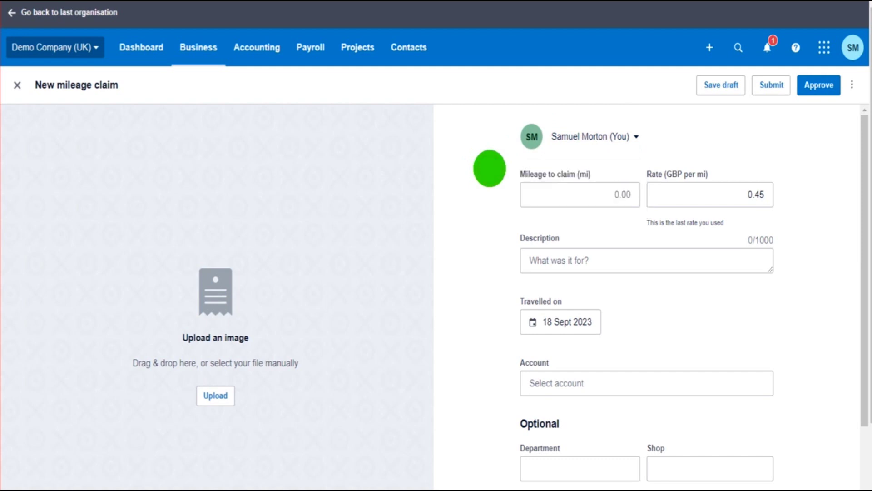
click(592, 139)
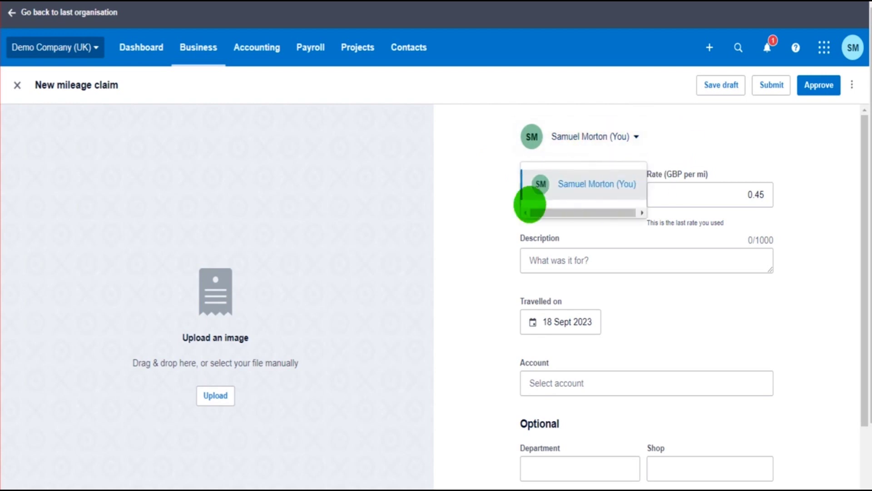
click(501, 194)
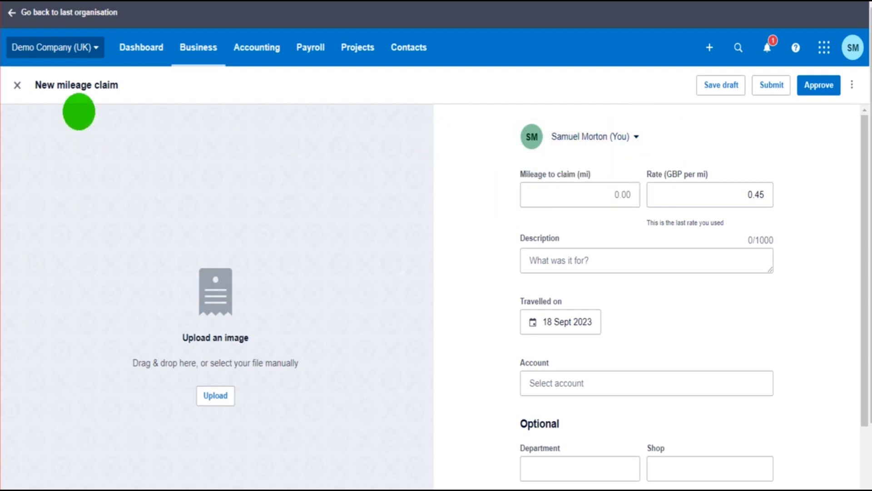
View the Demo Company (UK) users in Settings, then return to Expense Claims.
click(85, 47)
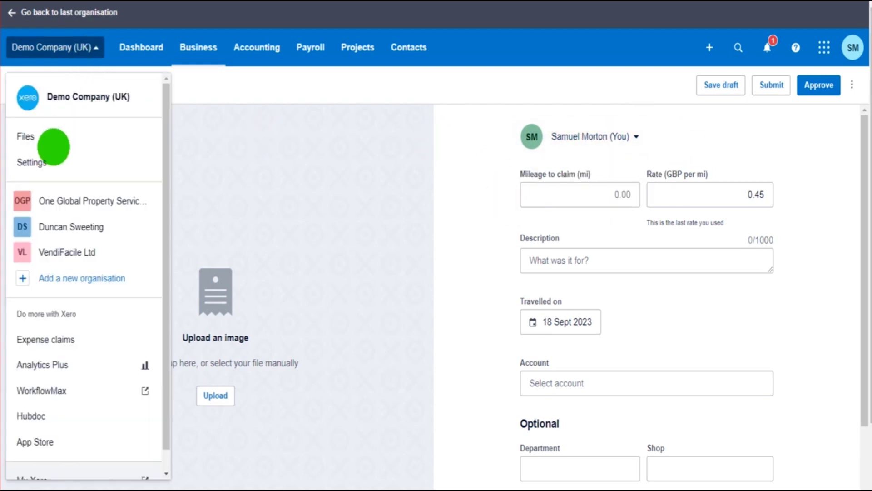
click(49, 163)
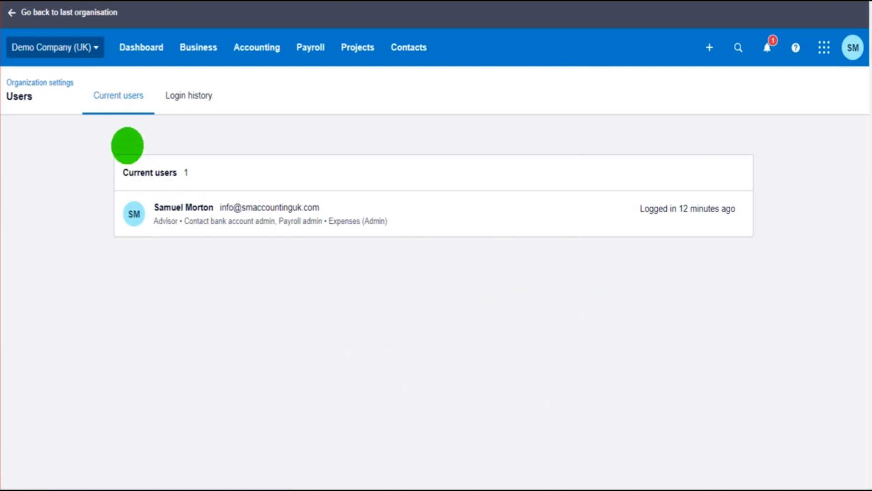
click(199, 47)
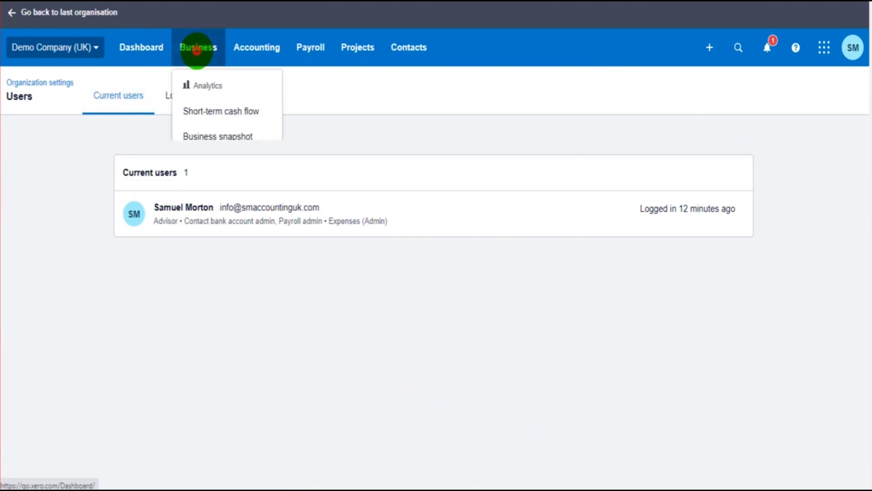
click(225, 349)
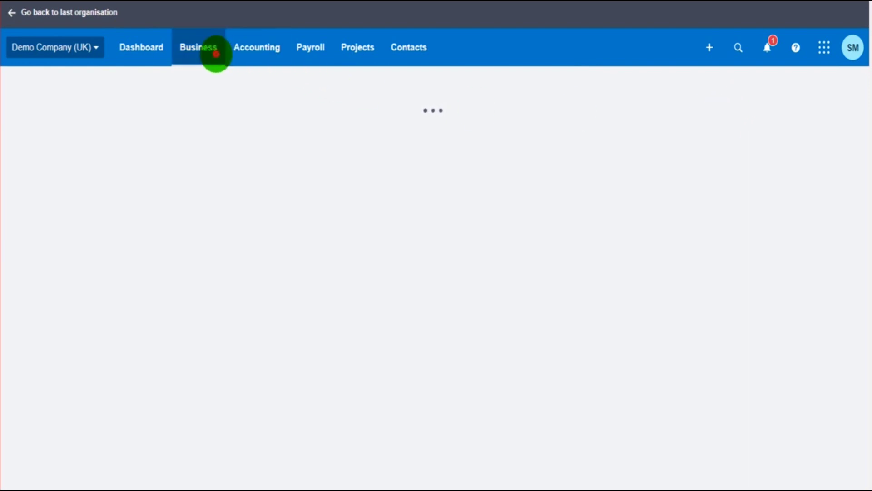
click(214, 51)
Start a fresh mileage claim, keeping the default employee.
click(210, 47)
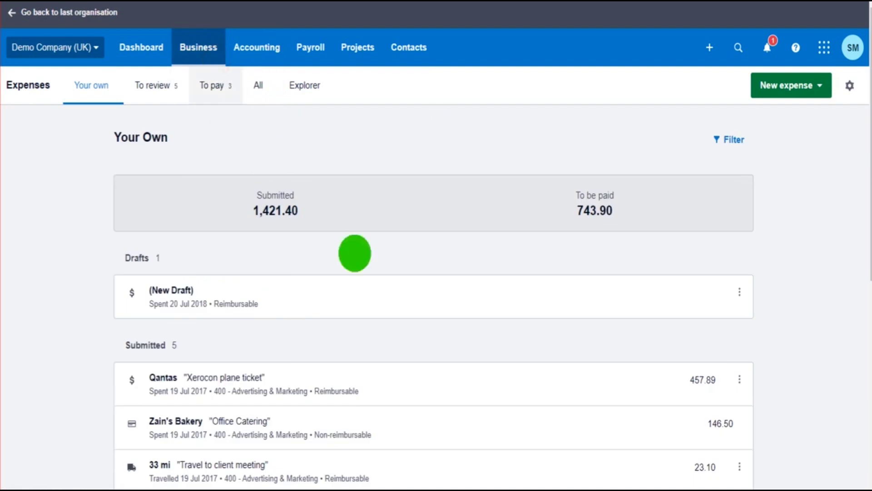
click(783, 87)
click(784, 150)
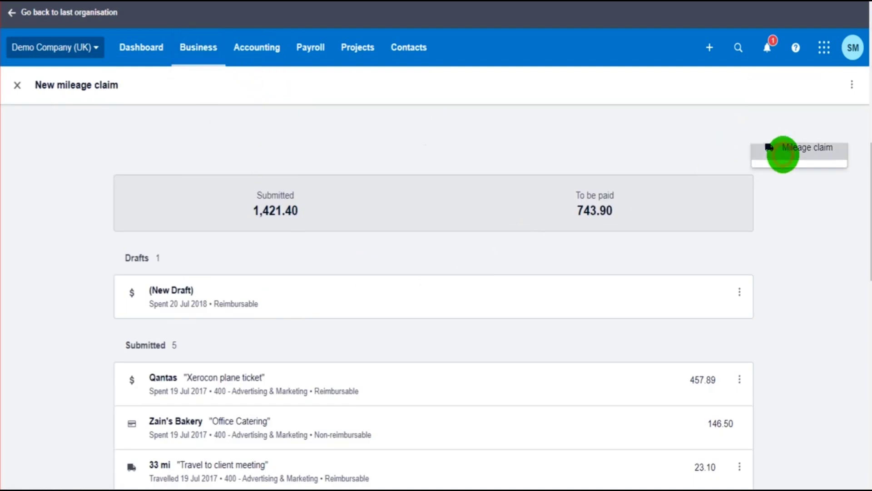
click(214, 50)
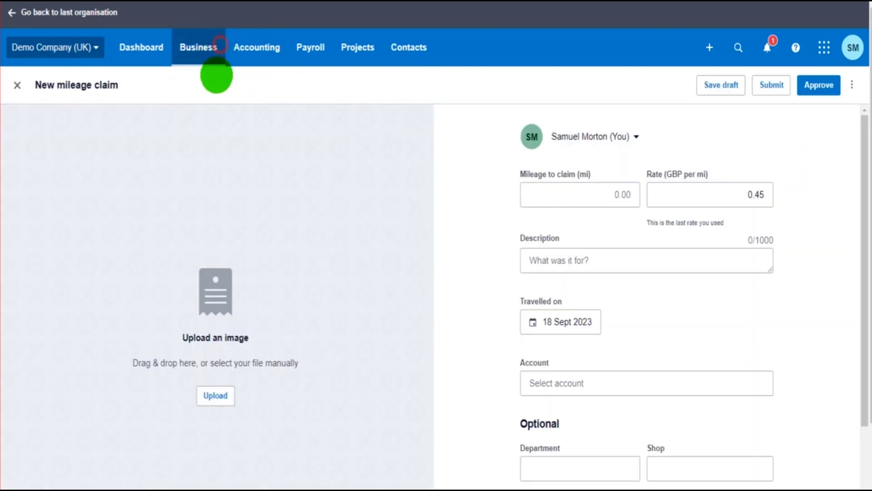
click(218, 349)
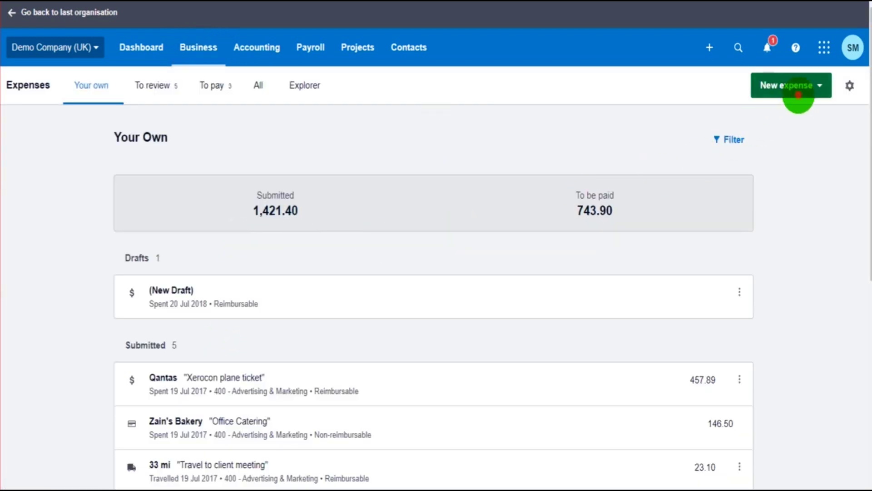
click(798, 94)
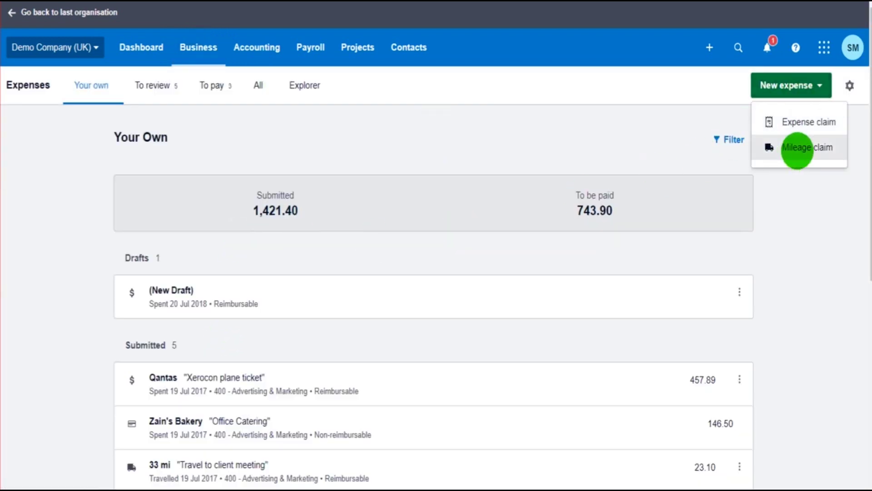
click(796, 149)
click(595, 136)
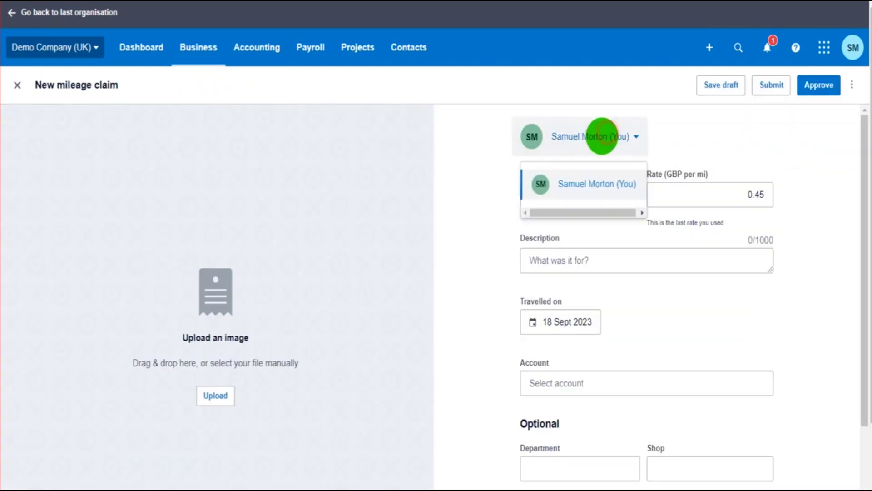
click(490, 192)
Enter 551 miles and keep the rate at 0.45 GBP per mile.
click(628, 193)
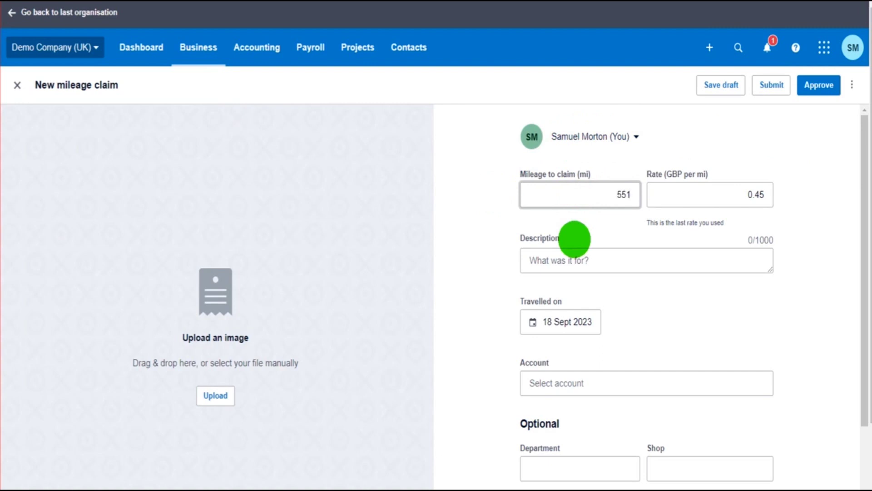
click(683, 199)
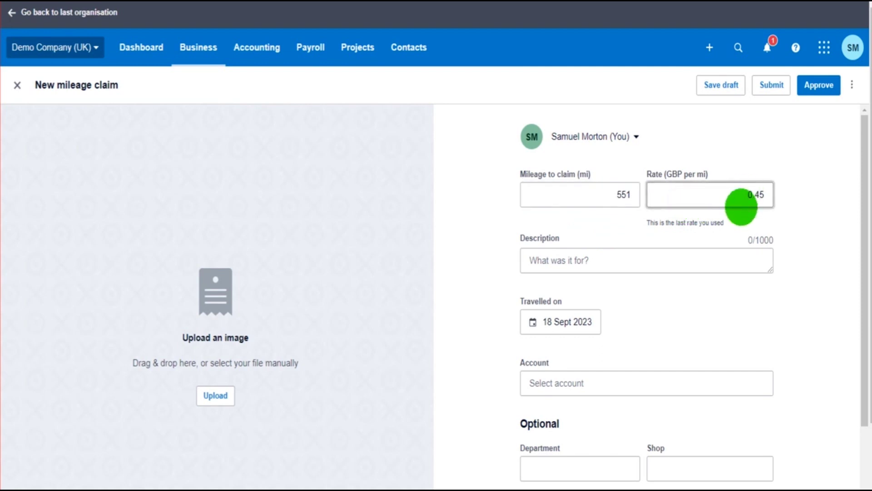
click(737, 197)
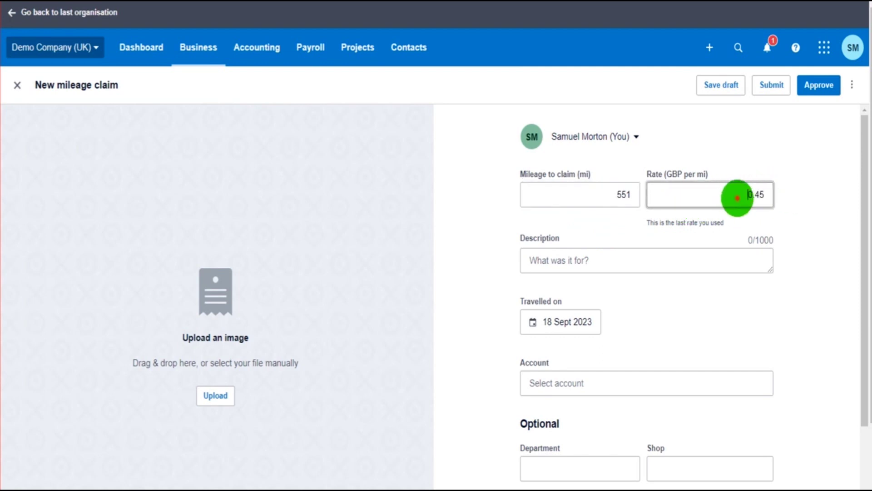
drag(737, 198, 813, 192)
click(723, 191)
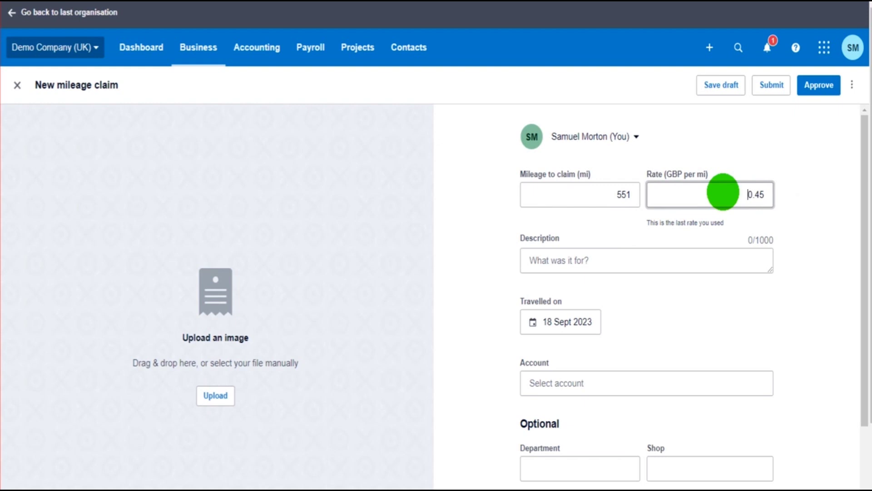
drag(724, 191, 799, 190)
click(820, 197)
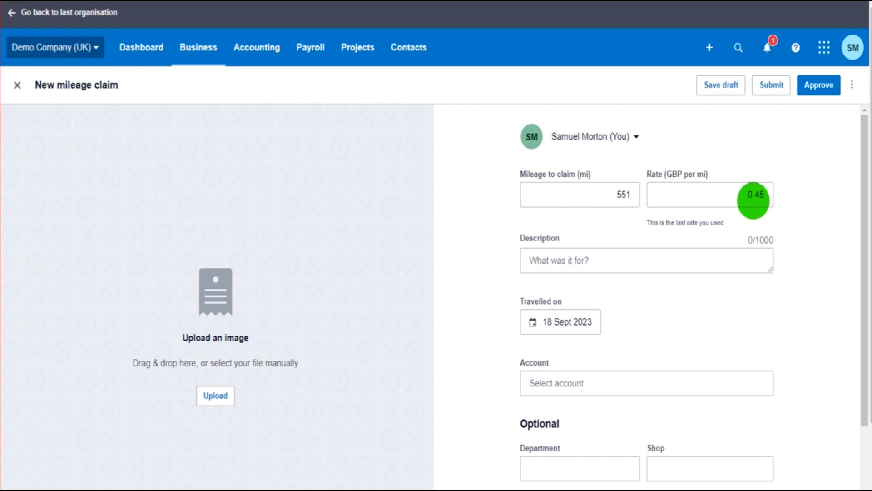
scroll(708, 203, down, 2)
Describe the claim as 'Travel to business conference' and code it to 493 - Travel - National.
click(611, 196)
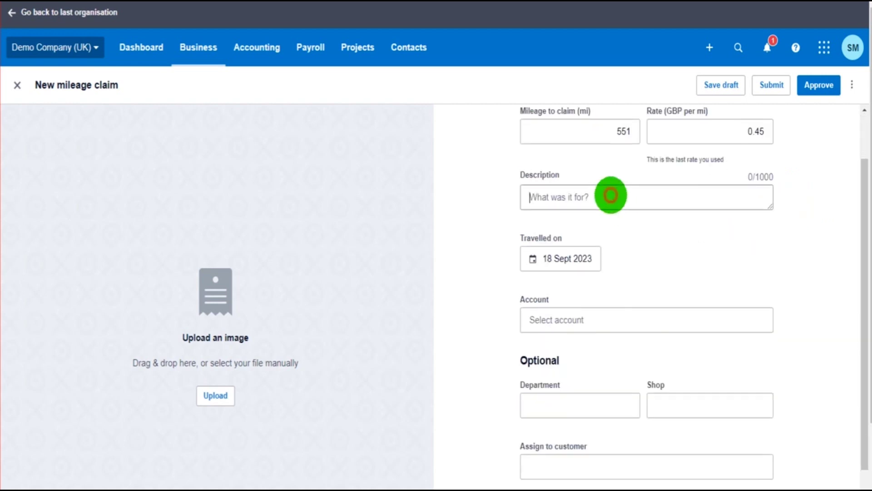
text(Tr)
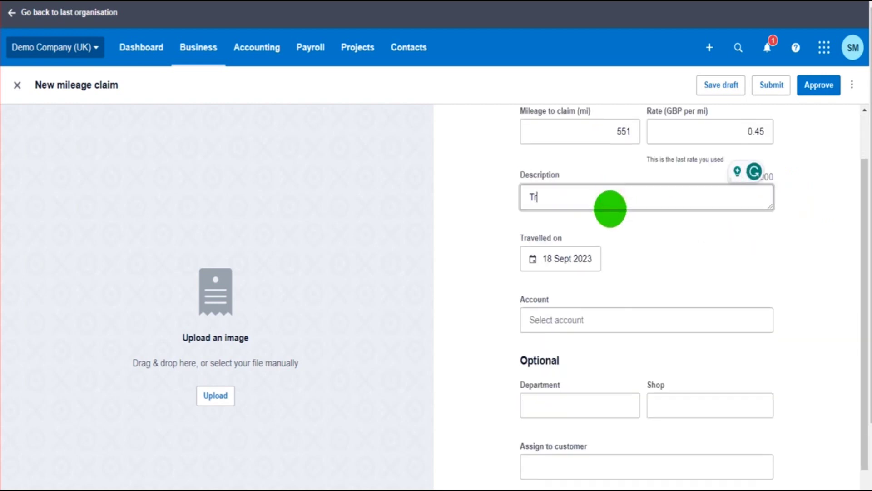
text(avel to business conference)
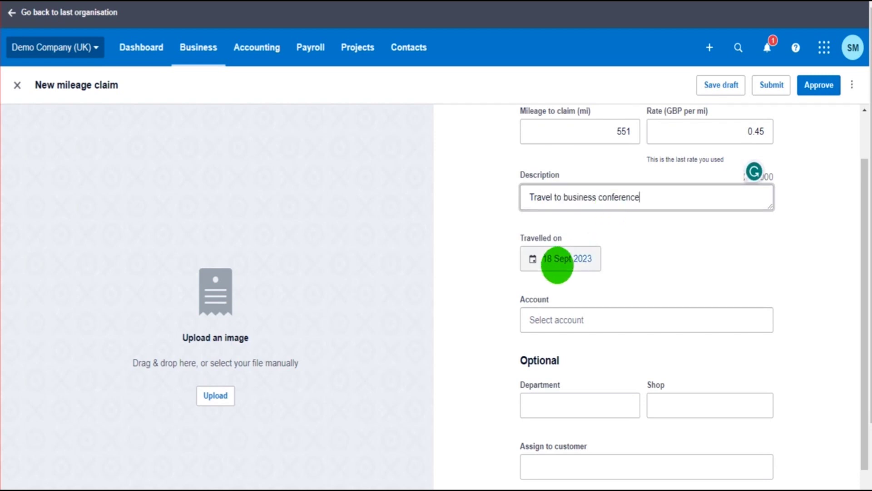
scroll(658, 263, down, 1)
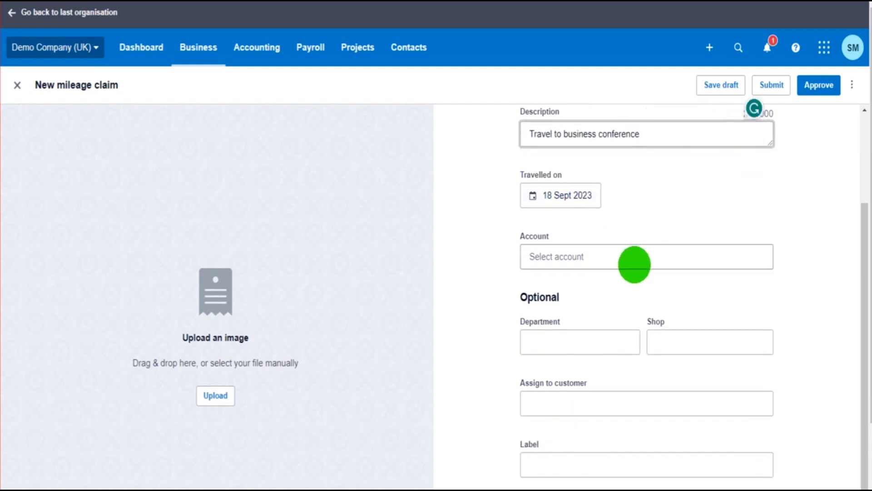
click(634, 265)
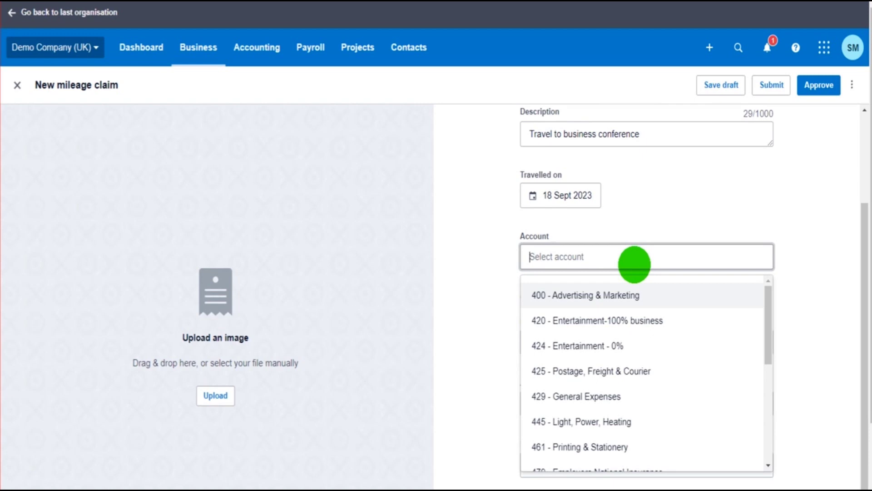
text(trav)
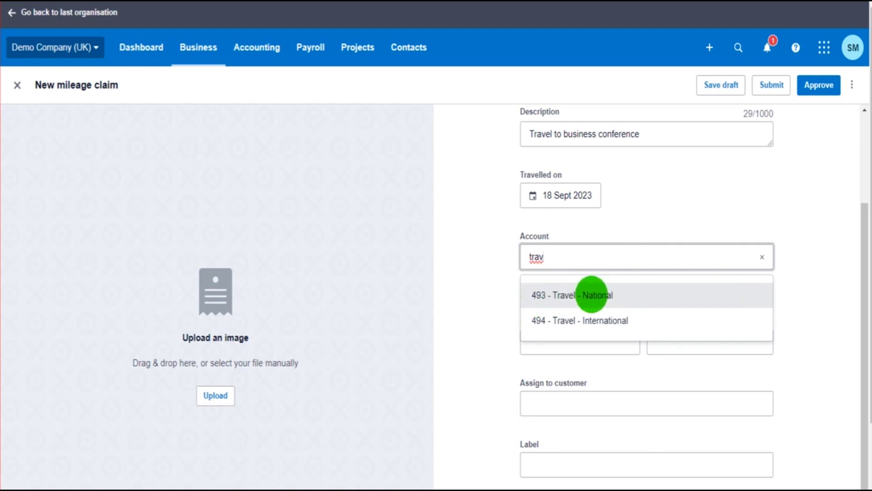
click(589, 294)
scroll(707, 344, down, 1)
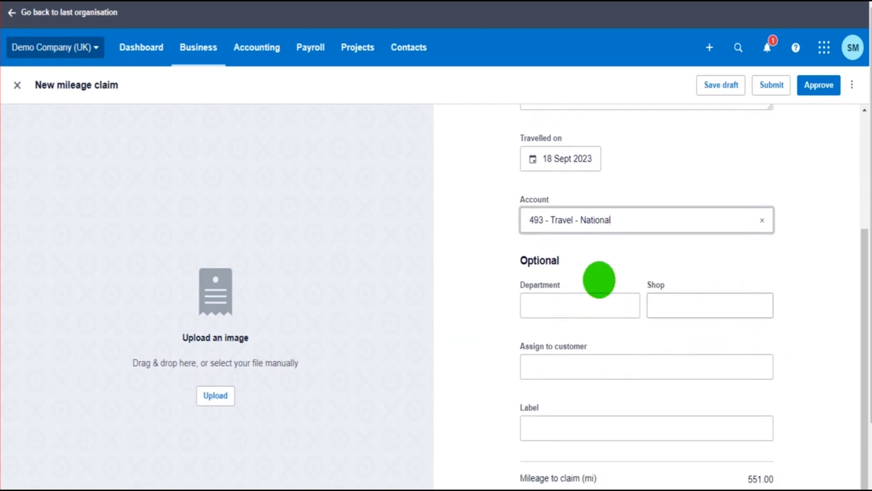
scroll(659, 386, down, 2)
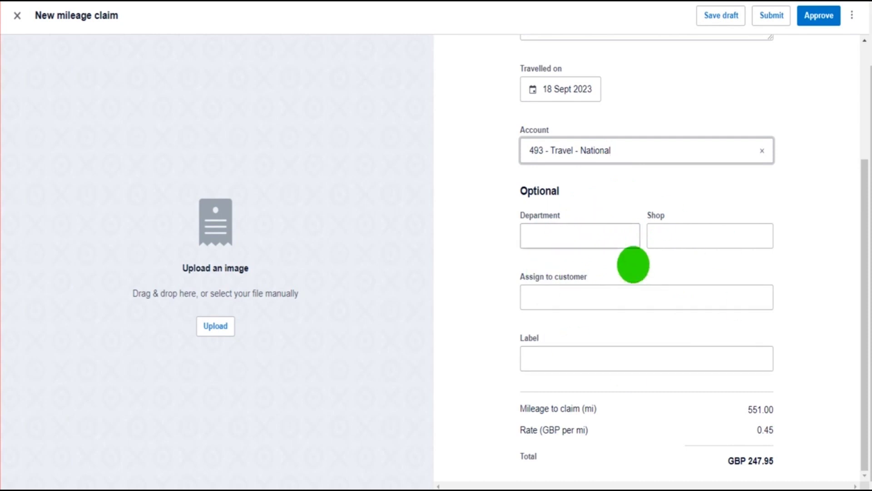
Check the summary: 551 miles at 0.45 per mile, totalling GBP 247.95.
drag(519, 408, 772, 409)
double_click(765, 430)
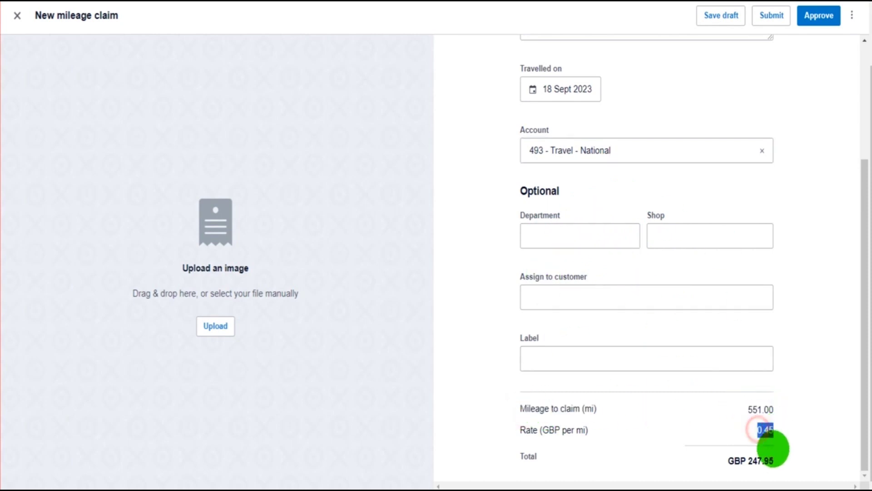
triple_click(734, 458)
click(790, 440)
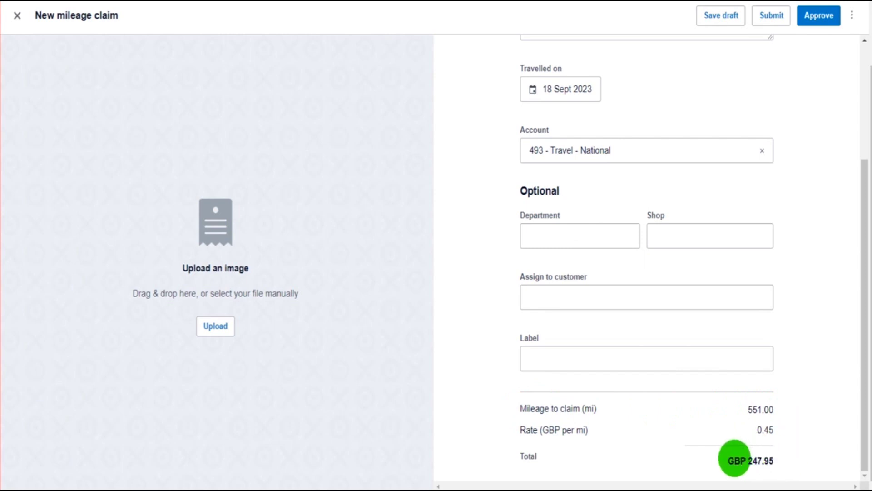
triple_click(781, 458)
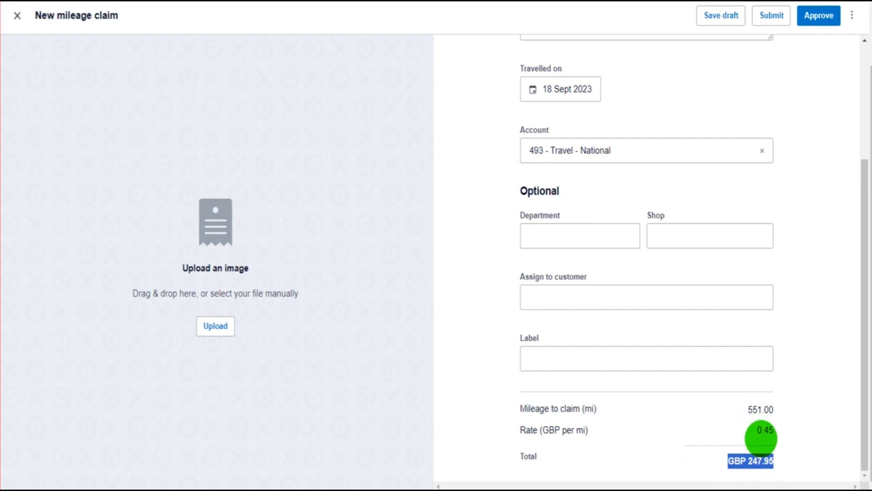
click(744, 462)
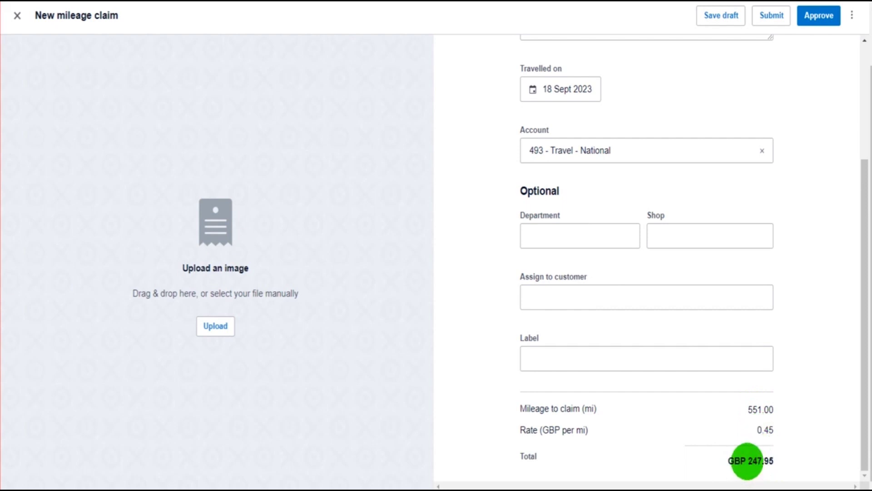
drag(747, 461, 774, 460)
Submit the 551-mile claim for approval.
scroll(775, 460, up, 8)
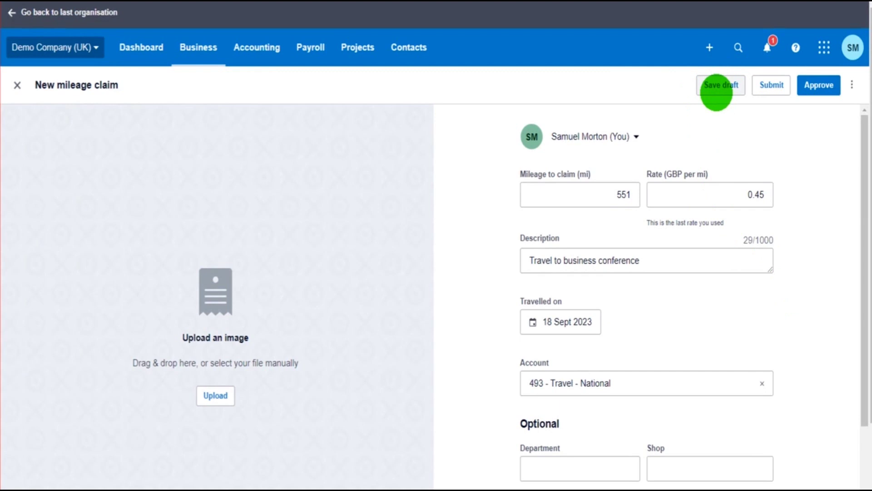
scroll(699, 272, down, 3)
scroll(727, 254, up, 3)
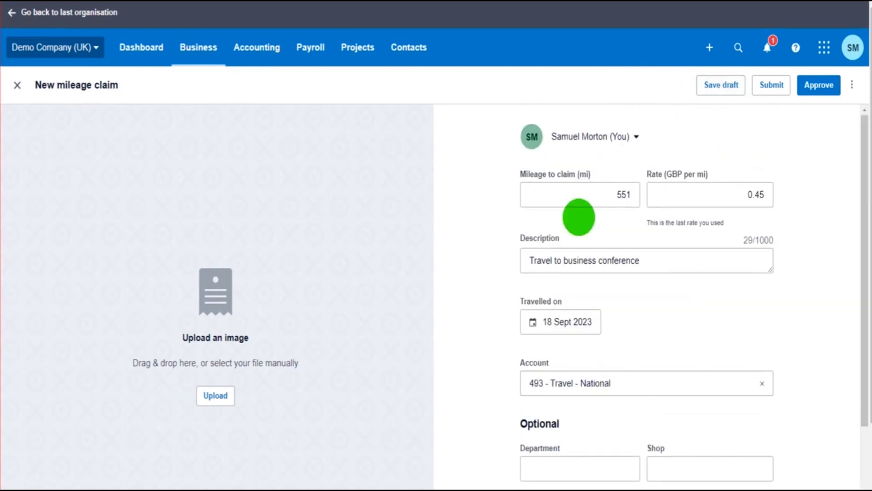
scroll(590, 204, down, 3)
scroll(609, 424, up, 3)
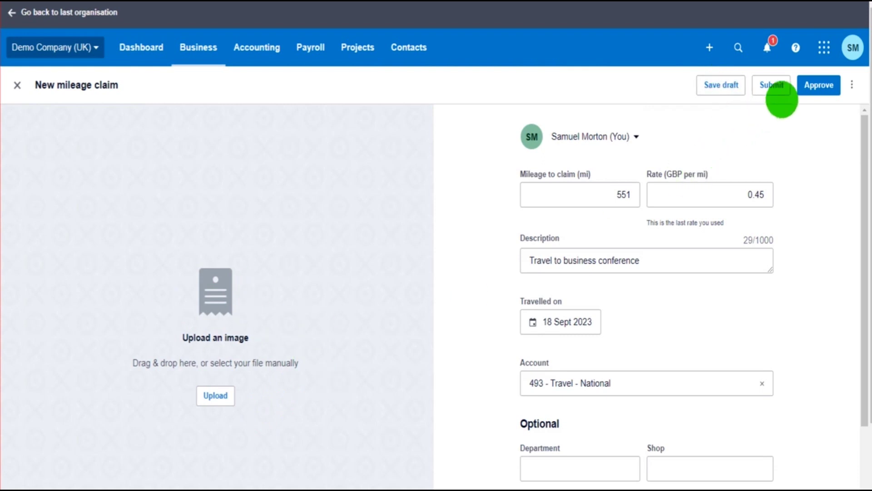
click(779, 90)
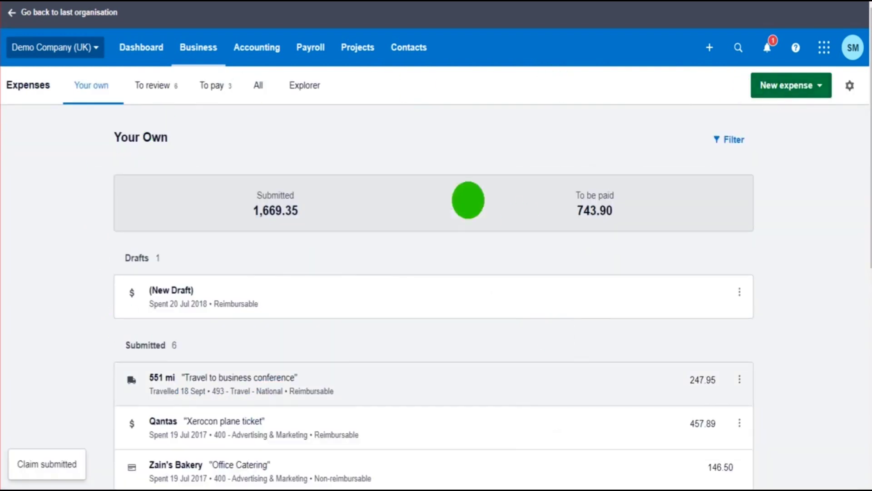
Find the 551 mi claim under Submitted and open its details.
scroll(364, 181, down, 5)
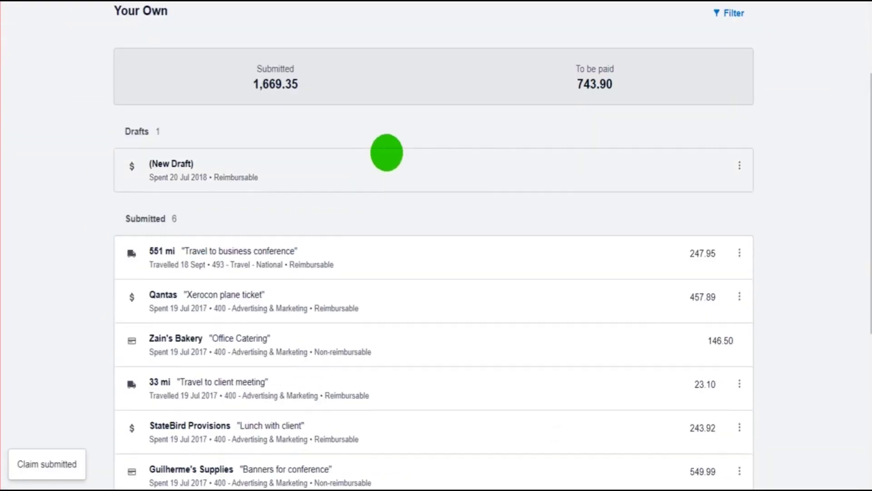
mouse_move(121, 91)
mouse_down()
mouse_move(187, 97)
mouse_move(169, 102)
mouse_up()
click(169, 102)
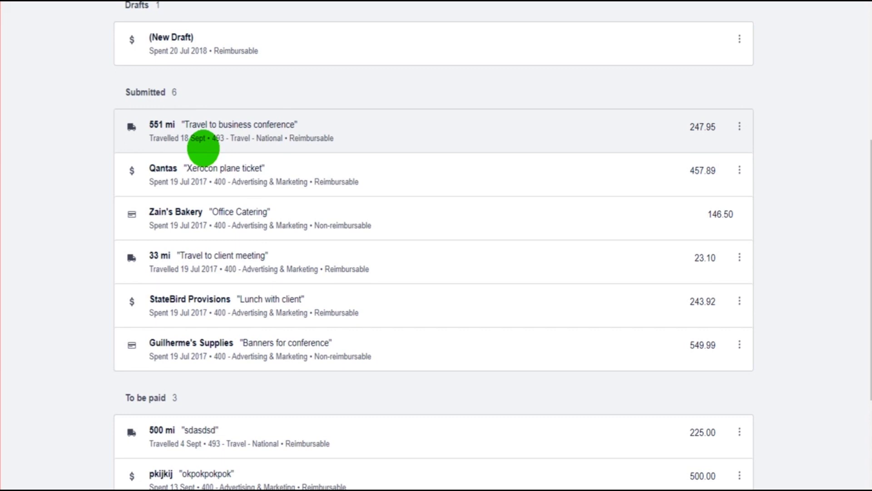
scroll(201, 151, up, 3)
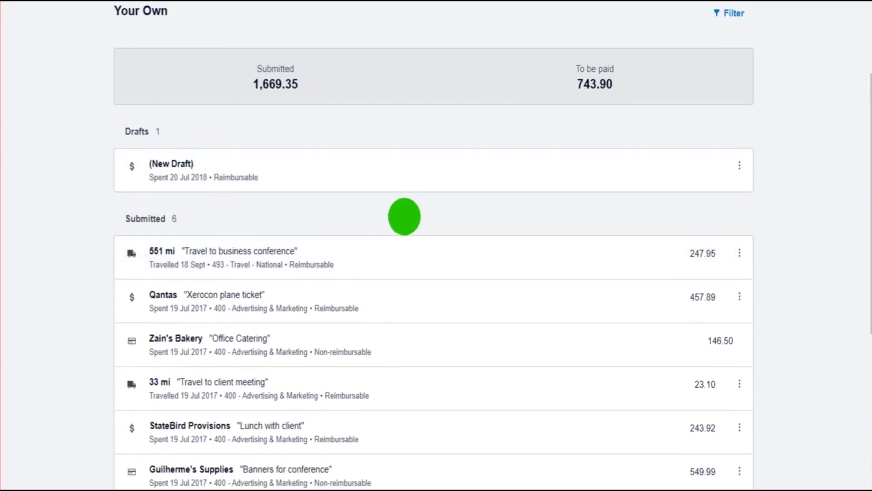
click(305, 248)
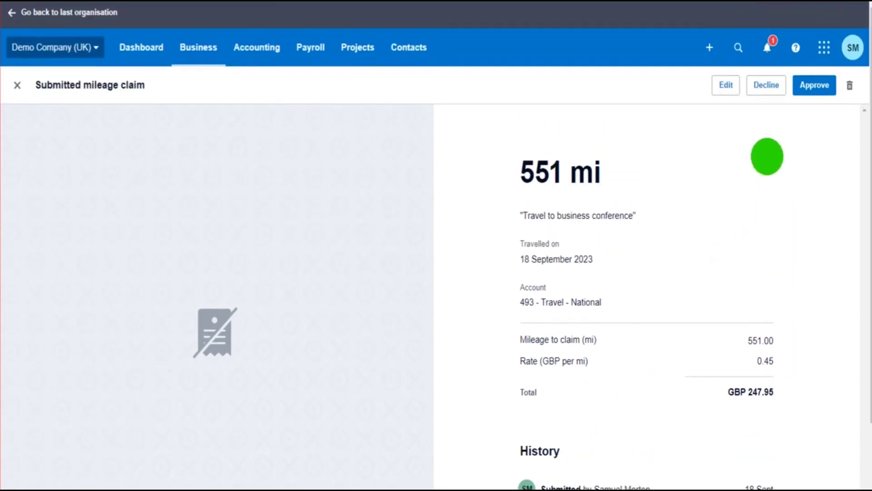
Approve the 551 mi claim and confirm it appears under To be paid.
click(811, 16)
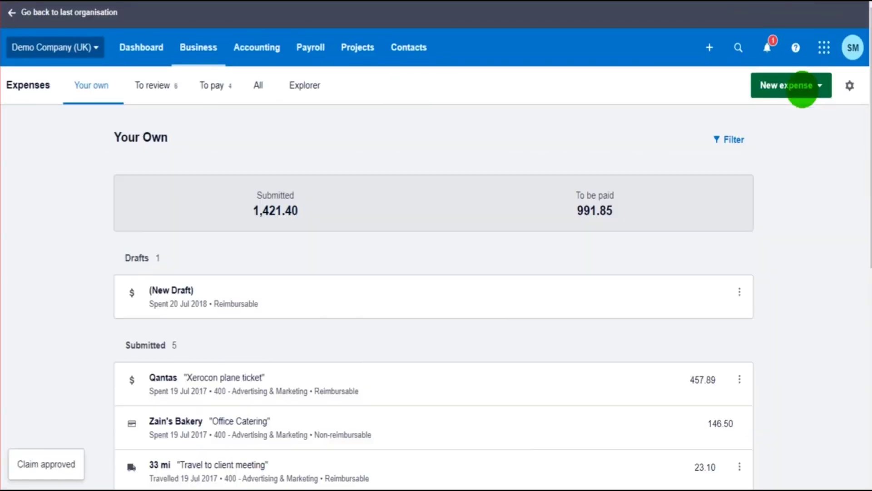
scroll(256, 229, down, 4)
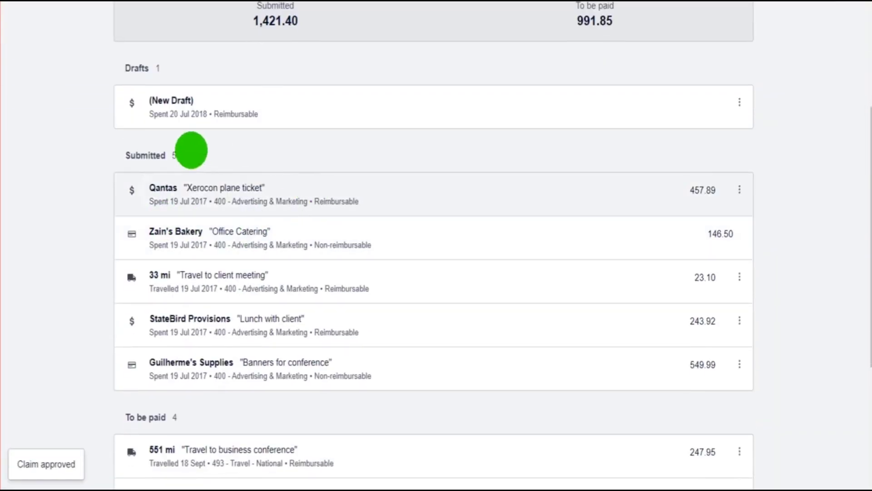
scroll(200, 186, down, 4)
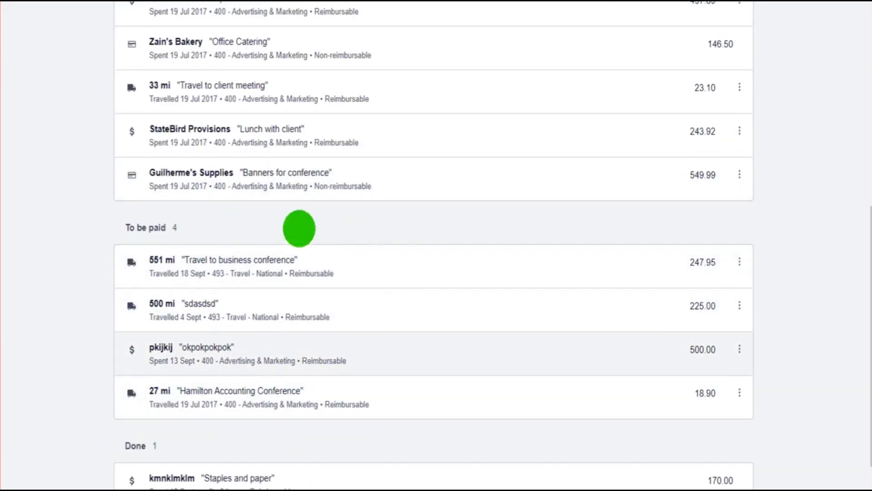
scroll(281, 227, down, 1)
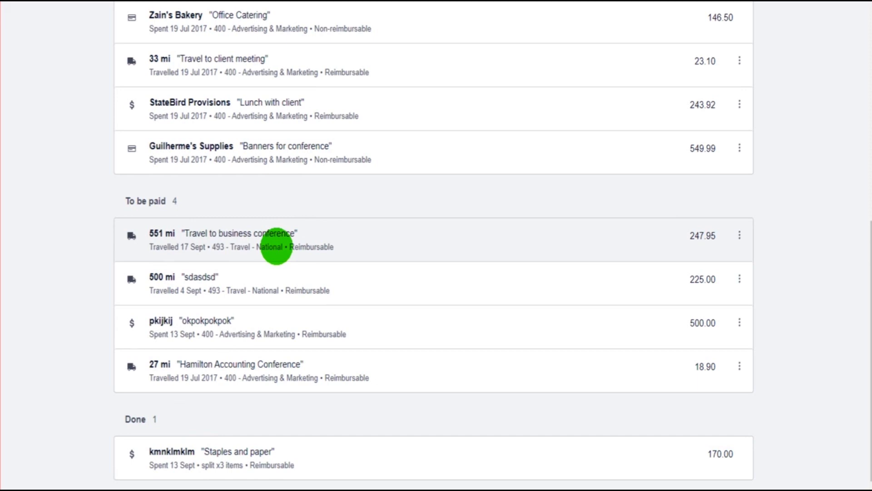
scroll(276, 246, up, 4)
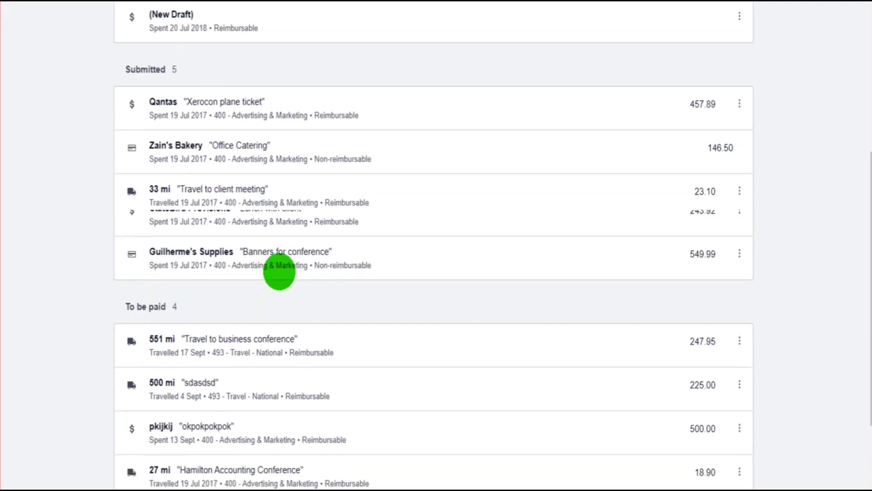
scroll(279, 273, up, 3)
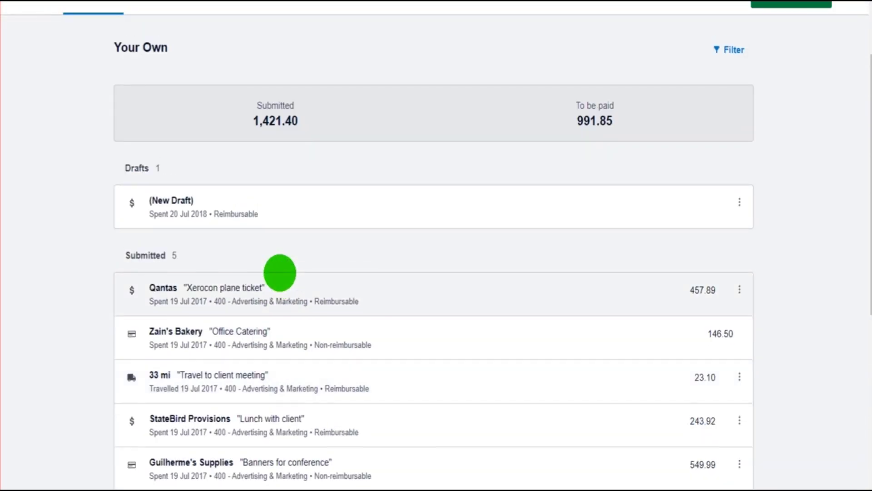
scroll(280, 272, up, 2)
scroll(280, 272, down, 8)
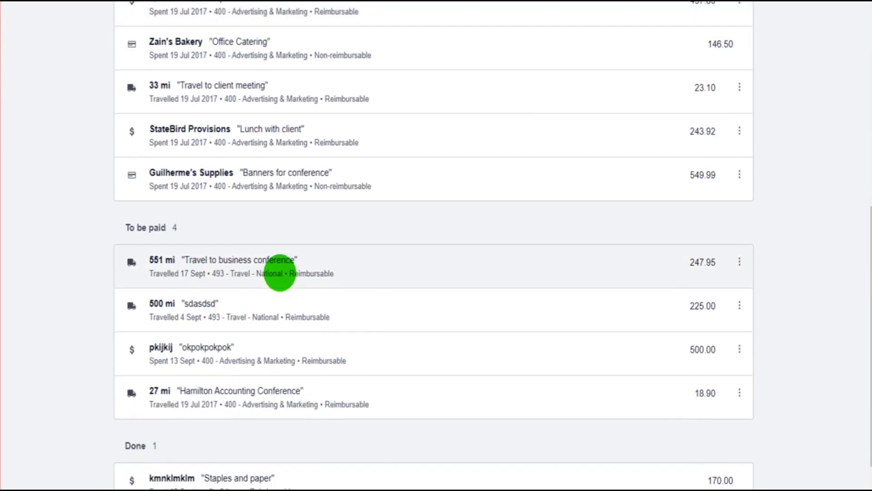
scroll(279, 272, down, 1)
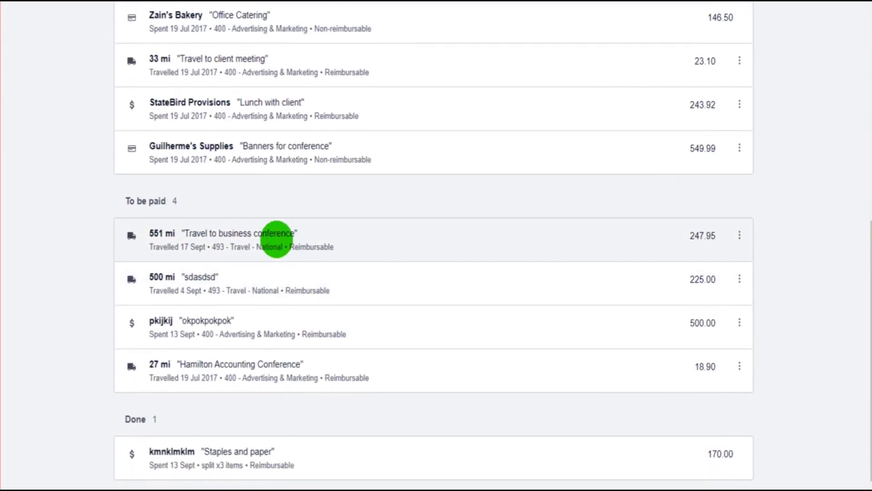
scroll(276, 239, up, 3)
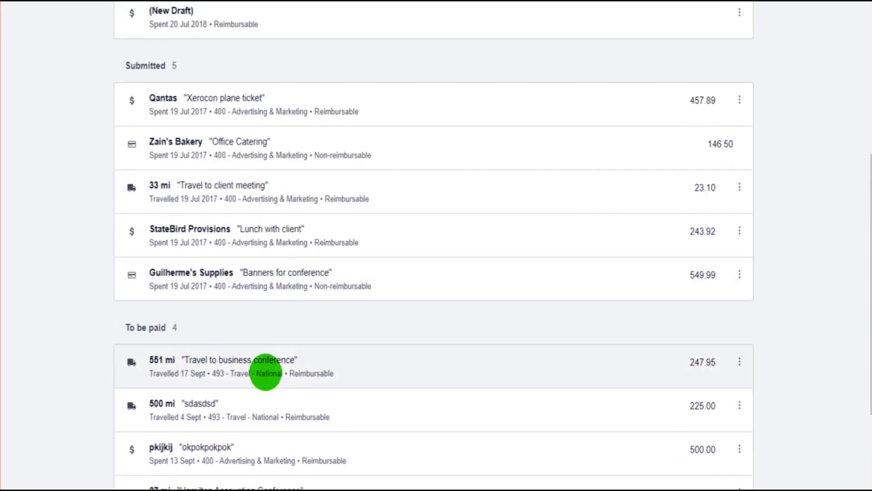
scroll(263, 369, up, 5)
scroll(260, 371, up, 1)
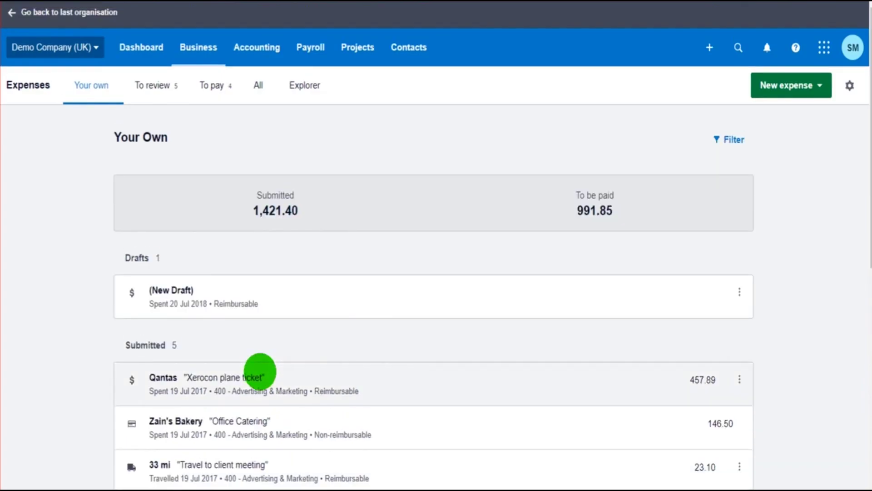